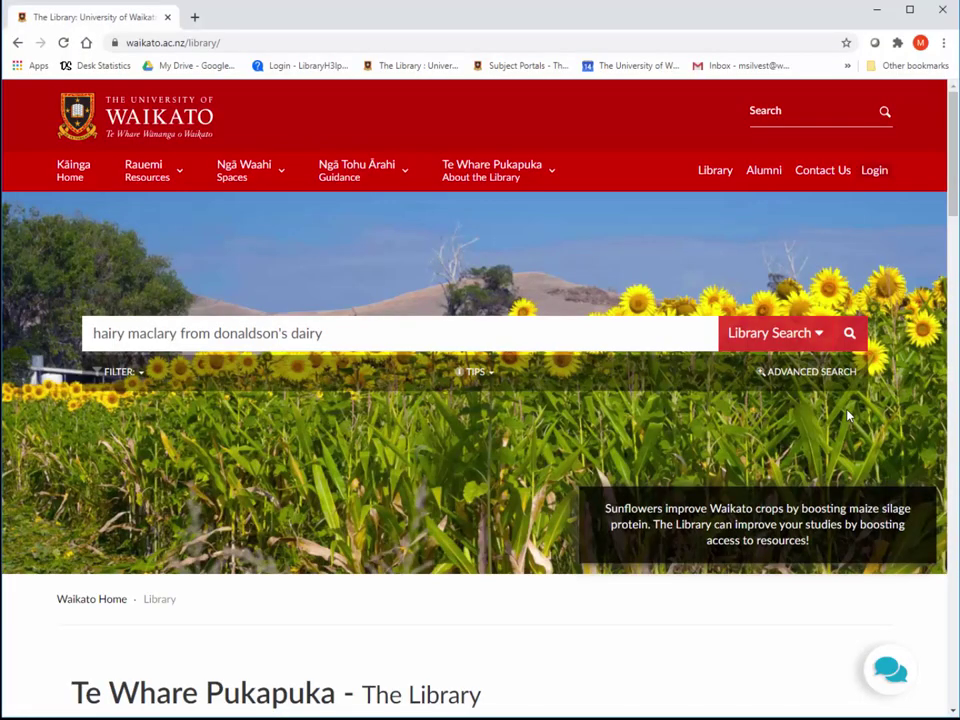
- Run the Hairy Maclary from Donaldson's Dairy search and review its Teaching Resources Library location
click(851, 334)
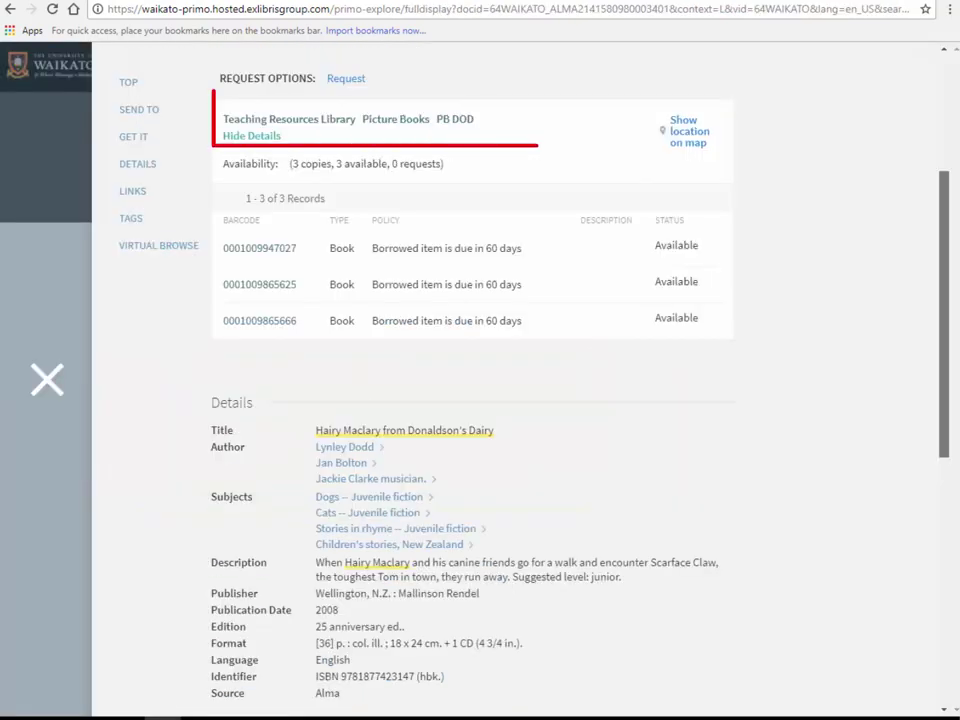
scroll(472, 400, down, 1)
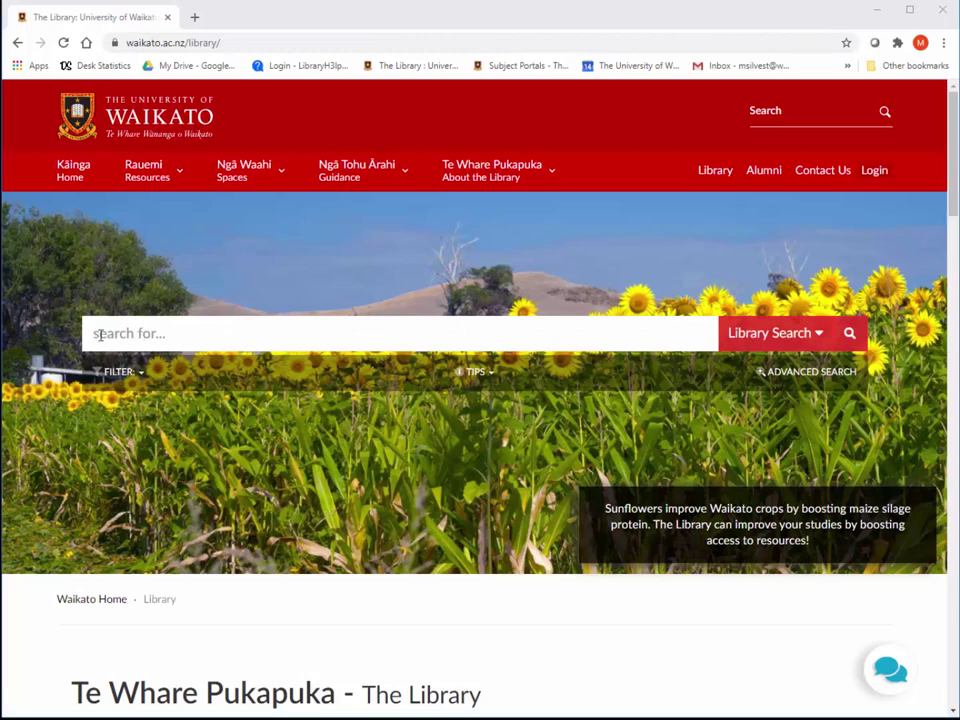
- Start a new catalogue search for friendship, bringing up 337,659 results
click(97, 334)
text(filendship)
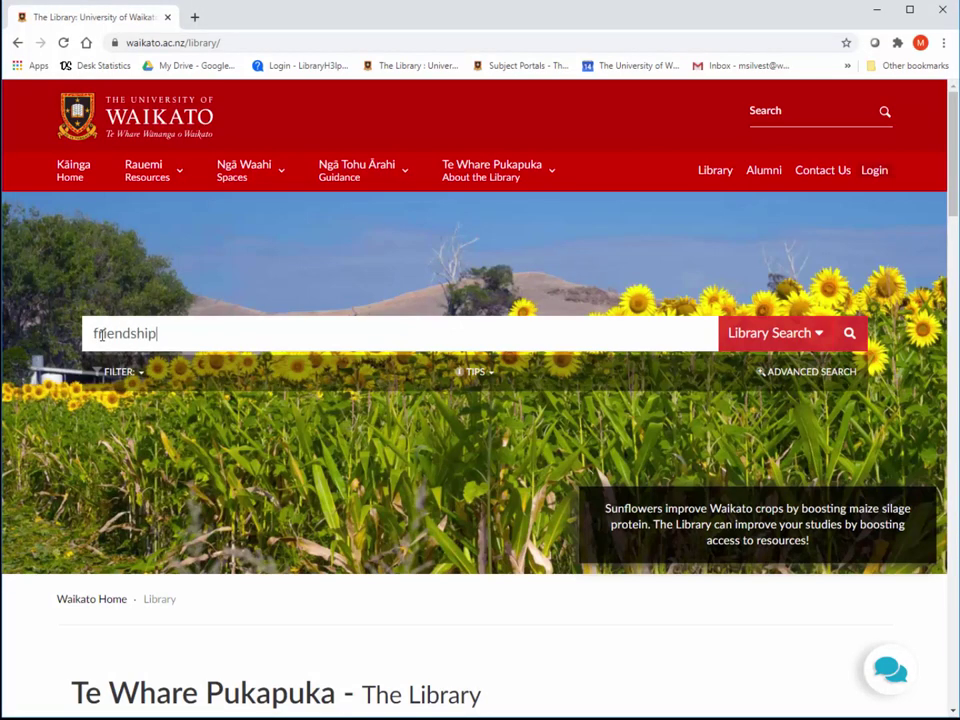
key(Return)
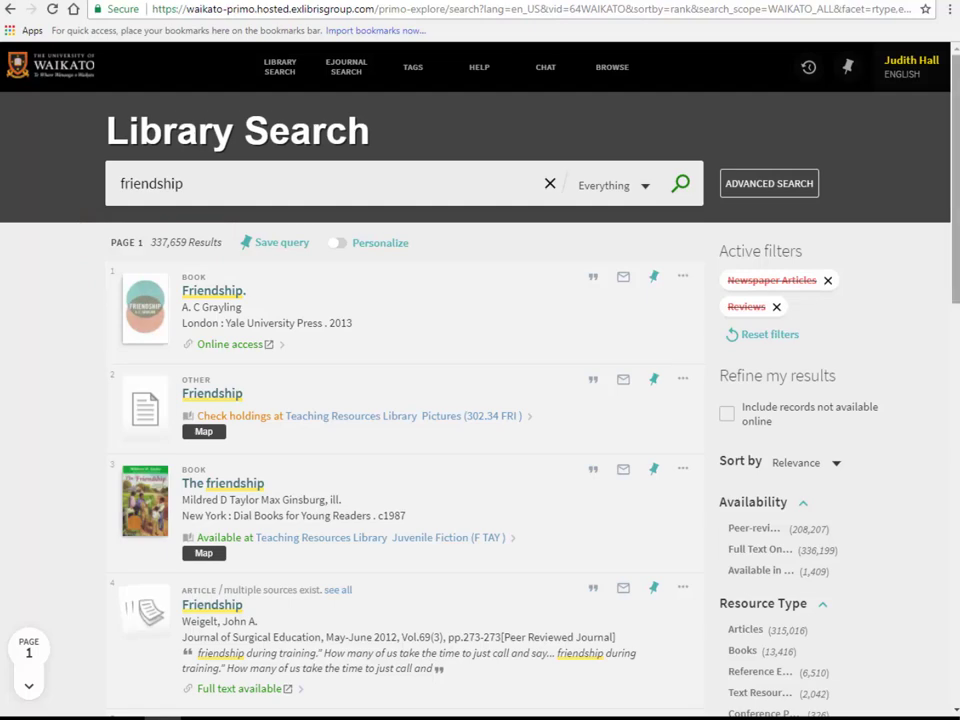
- Filter the friendship results to the Teaching Resources Library and lock that filter on
scroll(400, 400, down, 2)
scroll(400, 400, down, 3)
scroll(800, 400, down, 1)
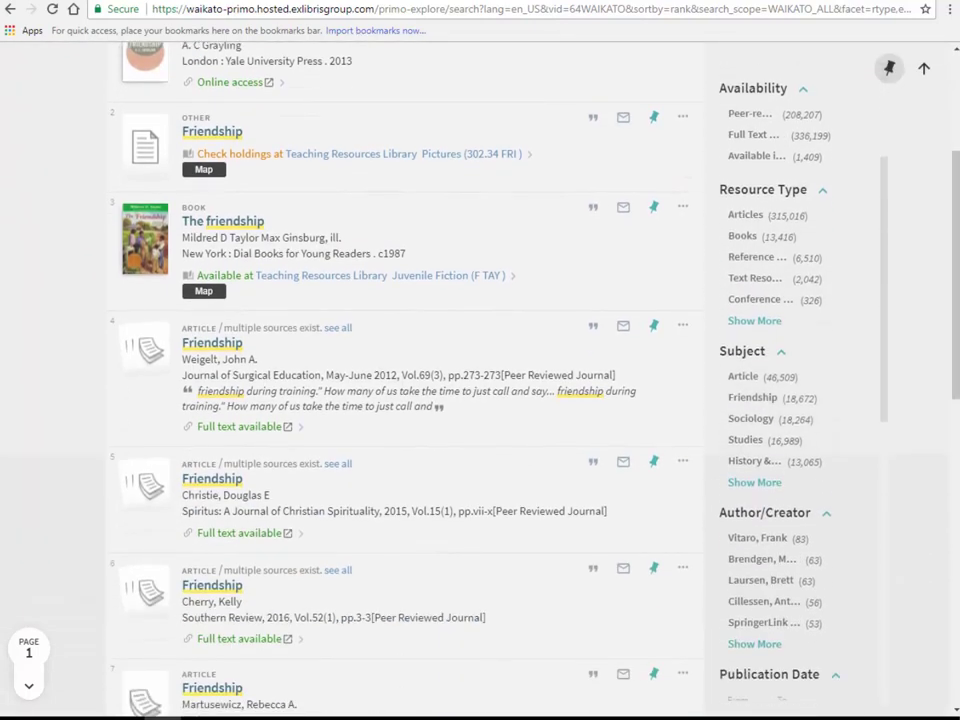
scroll(800, 400, down, 1)
scroll(800, 400, down, 2)
scroll(800, 400, down, 1)
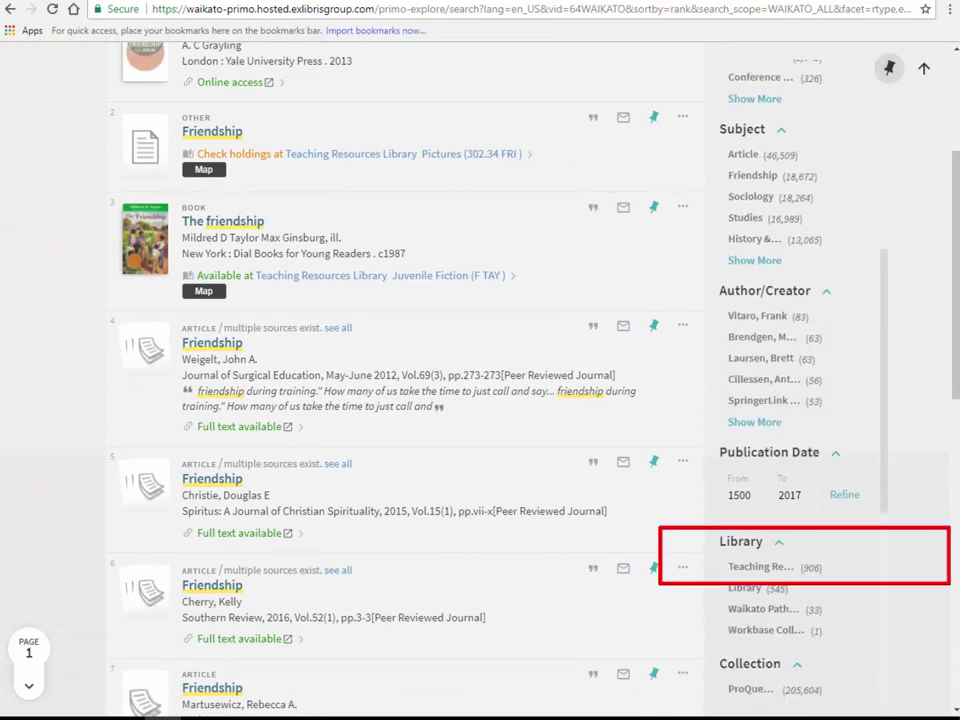
click(760, 567)
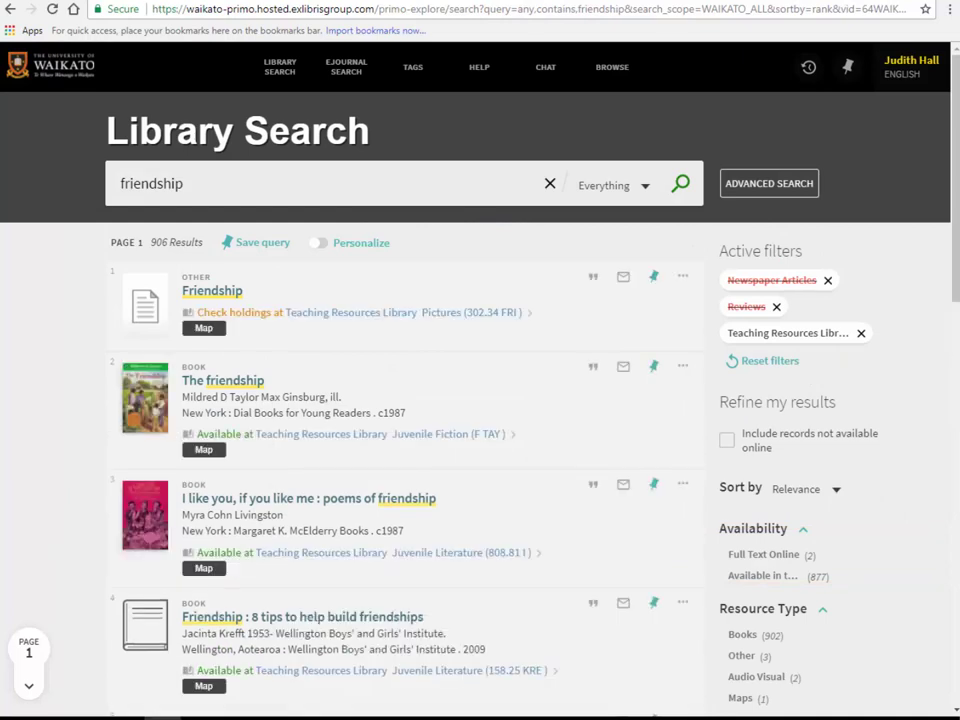
click(733, 333)
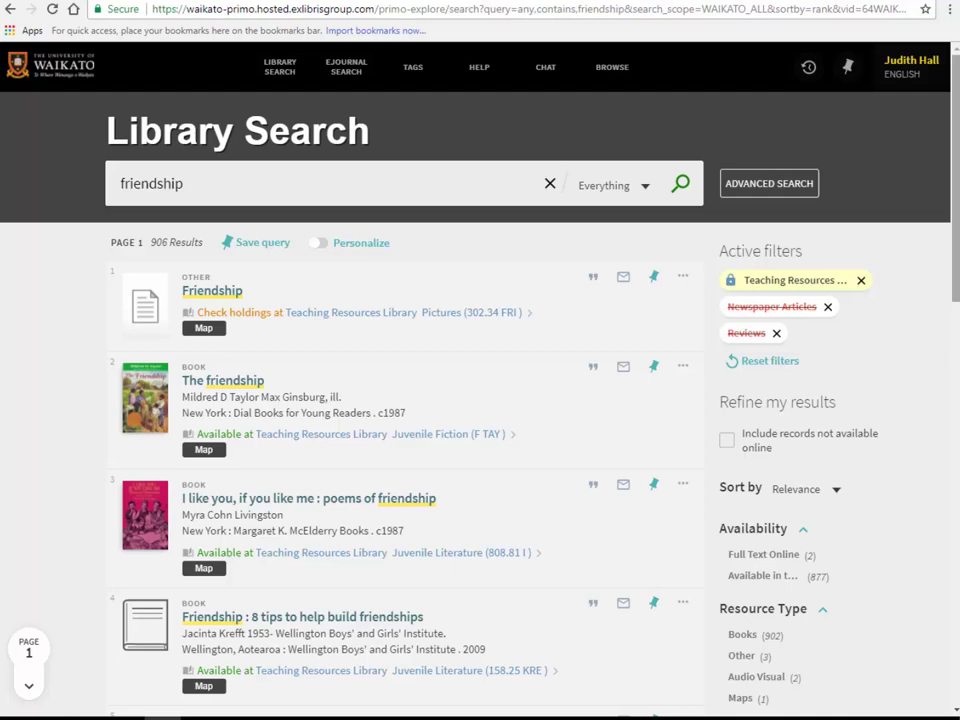
- Apply Courage, Kindness and Family subject filters to the friendship results, leaving 114 books
scroll(400, 380, down, 3)
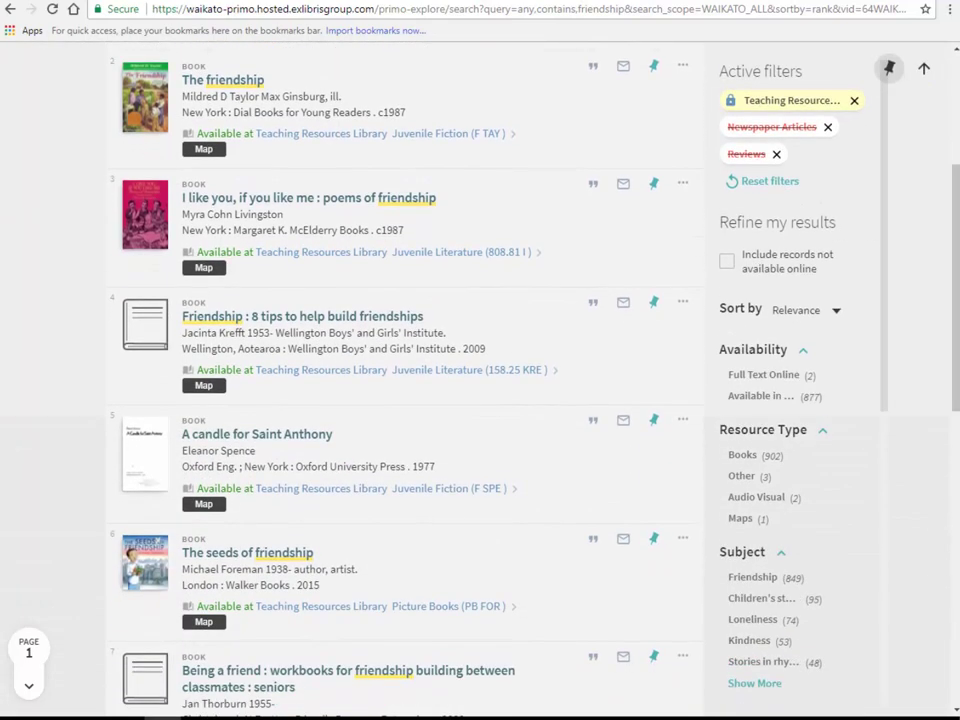
scroll(790, 400, down, 3)
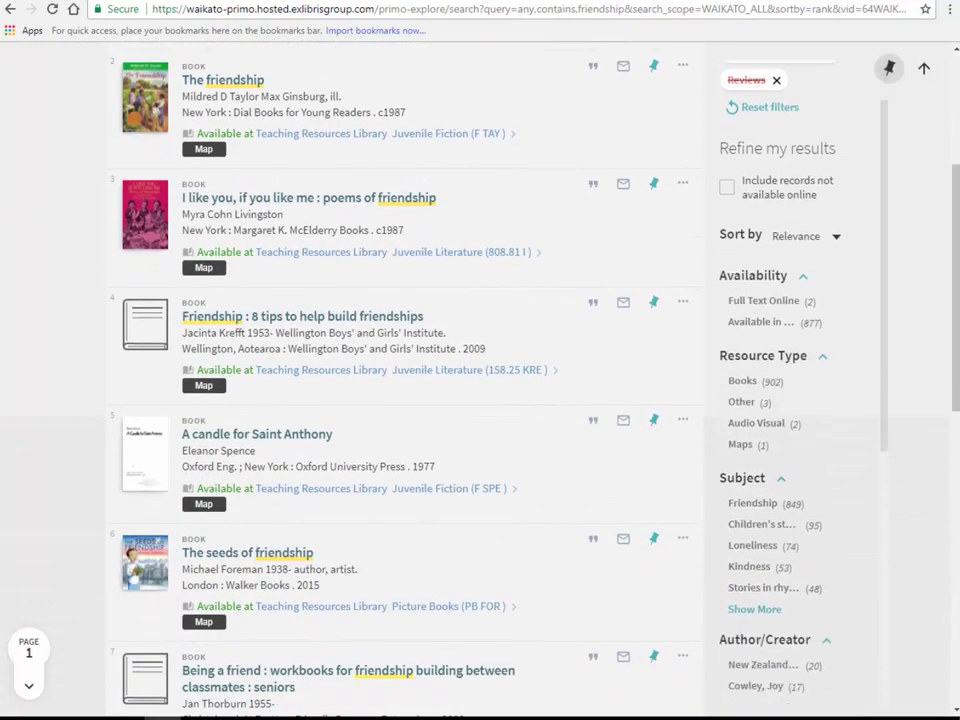
scroll(760, 440, down, 1)
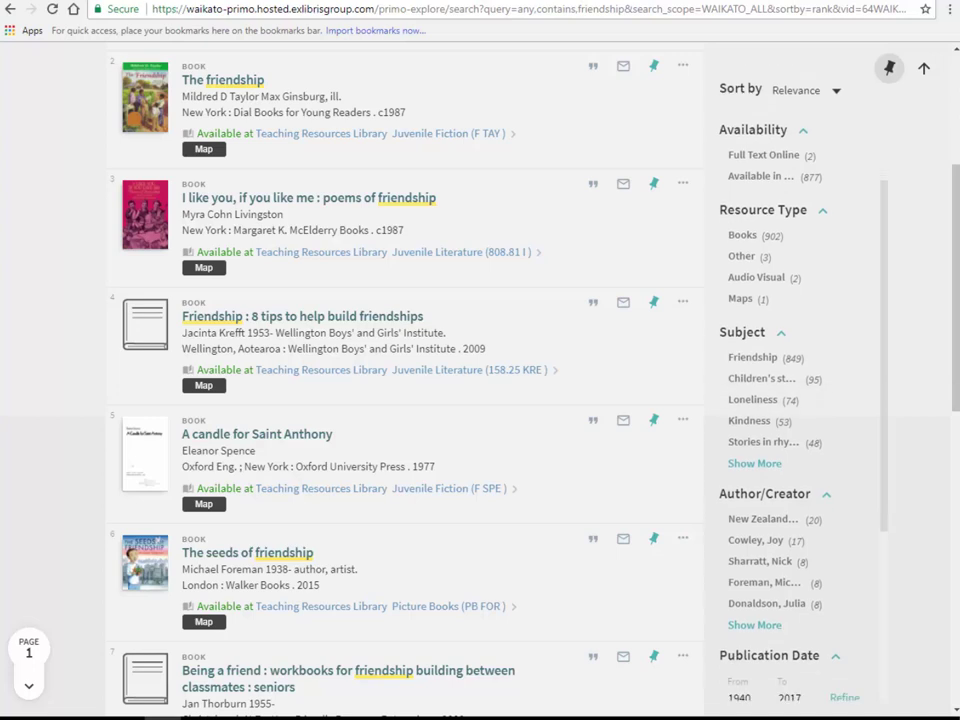
click(754, 463)
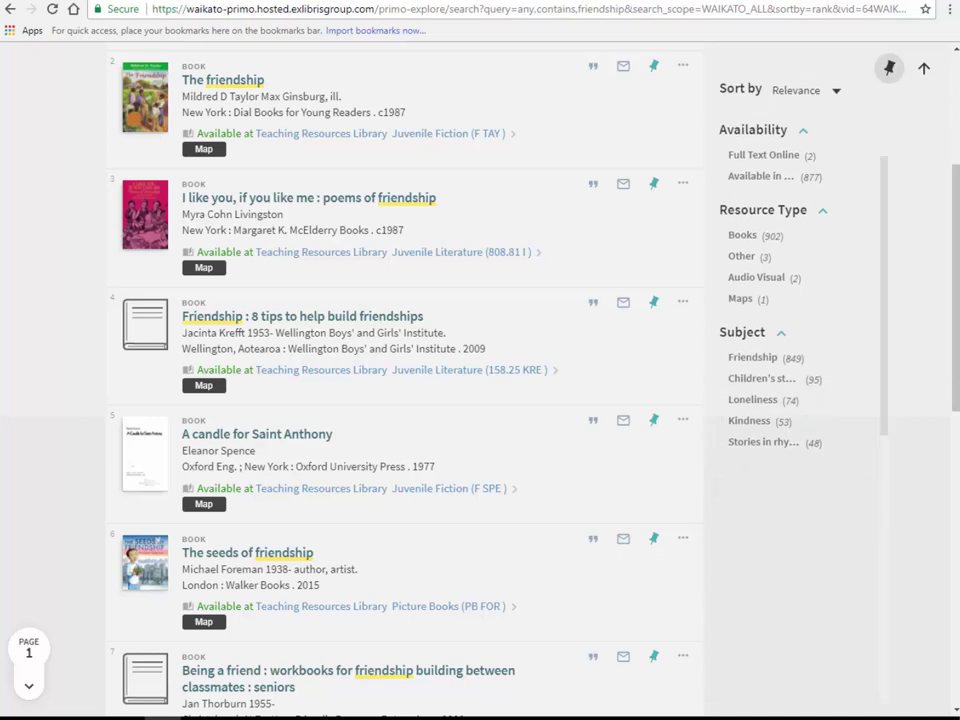
scroll(760, 440, down, 1)
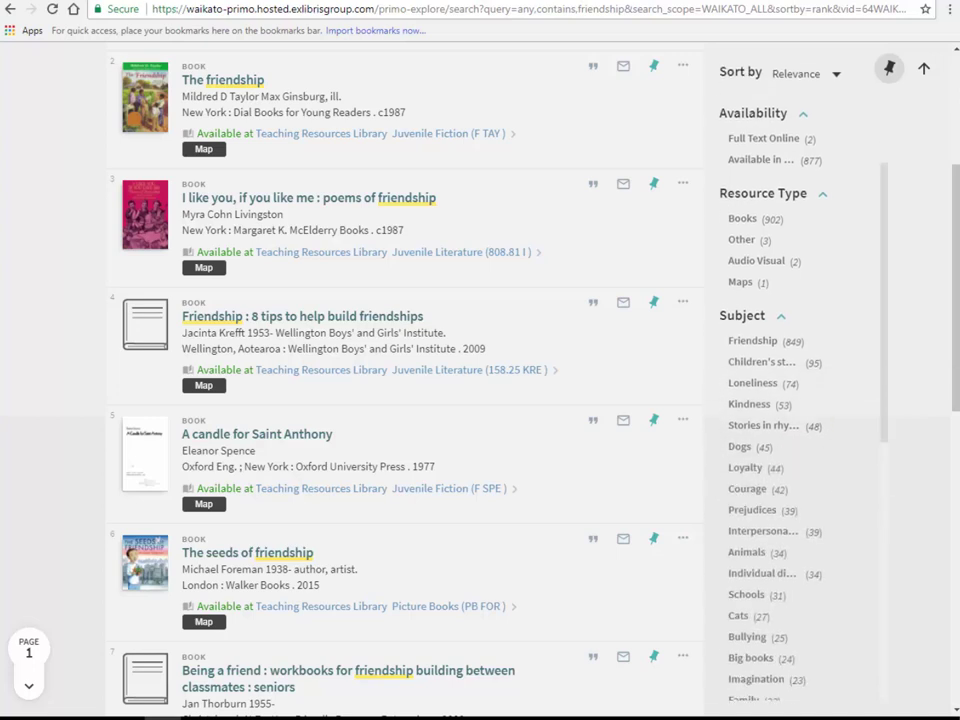
scroll(760, 440, down, 1)
scroll(760, 440, down, 1)
scroll(760, 330, down, 1)
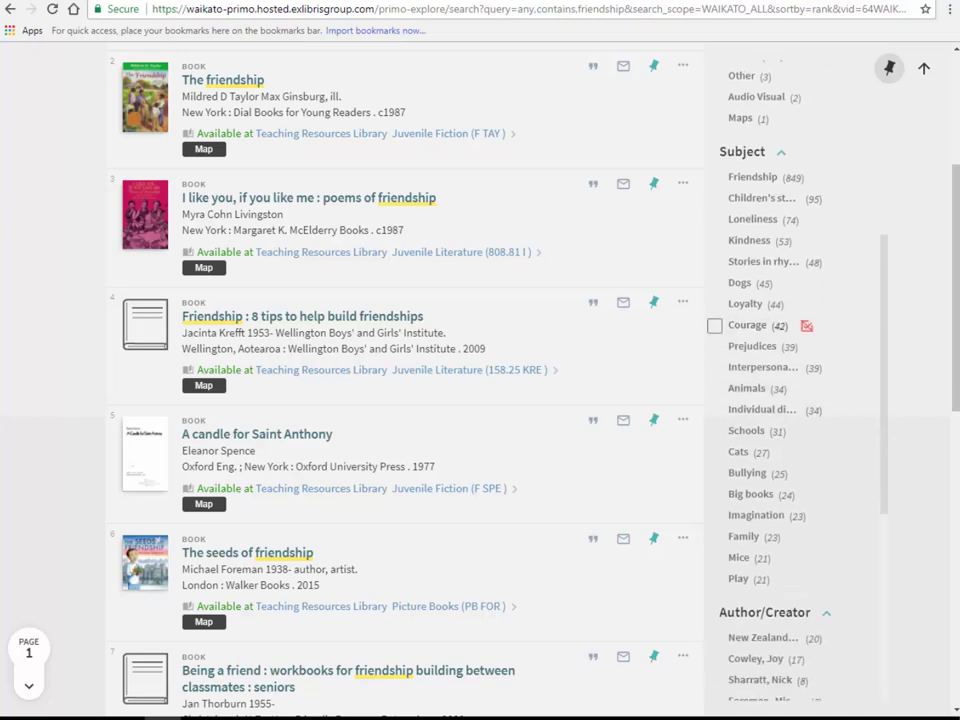
click(714, 325)
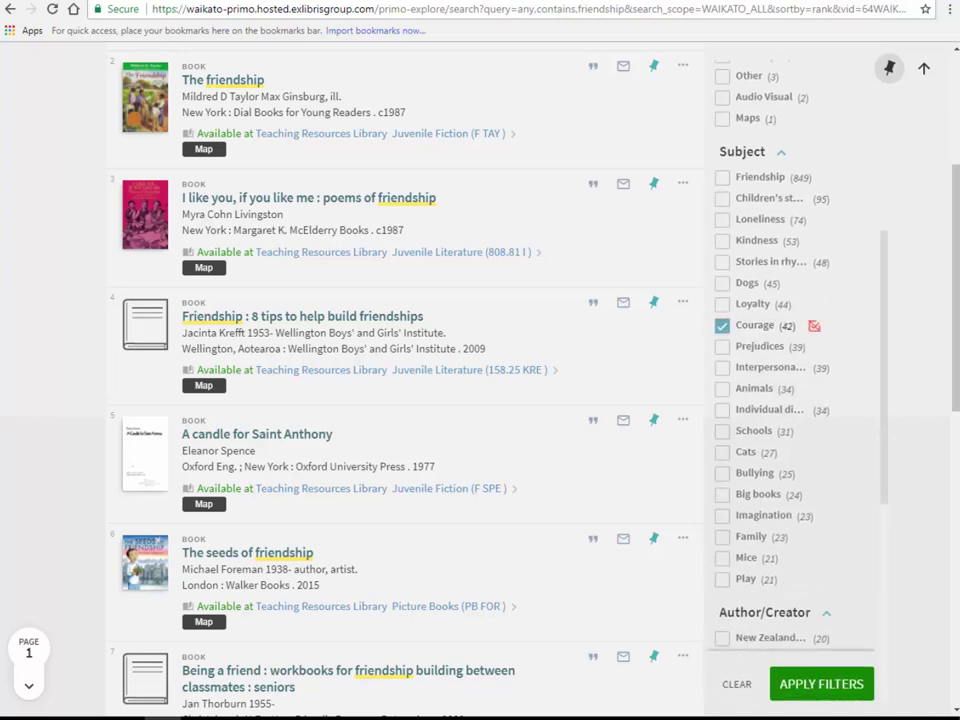
click(722, 240)
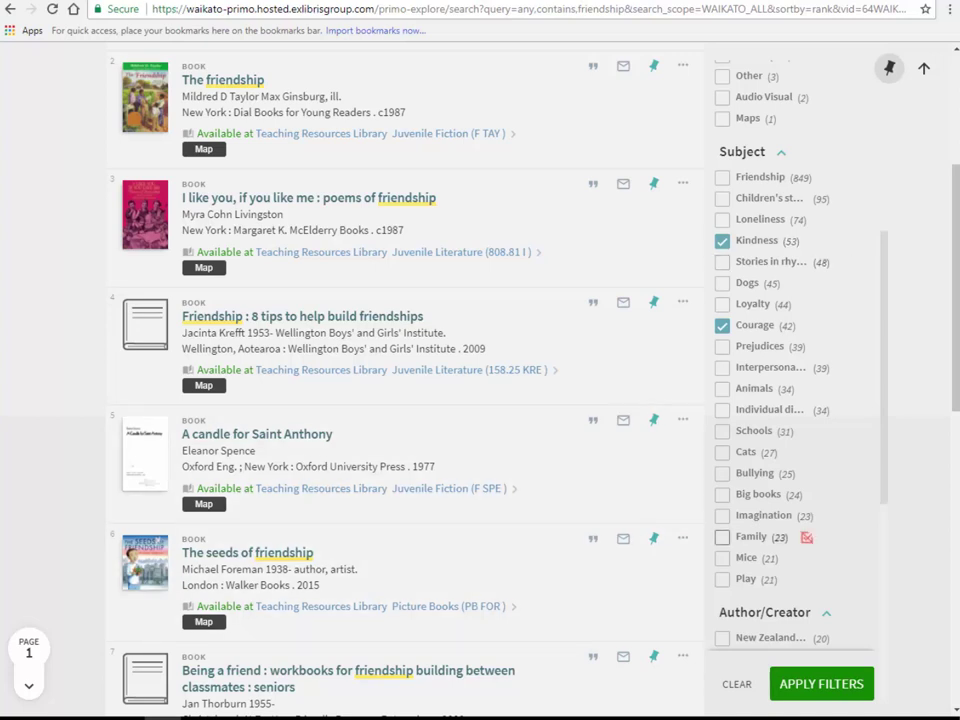
click(722, 537)
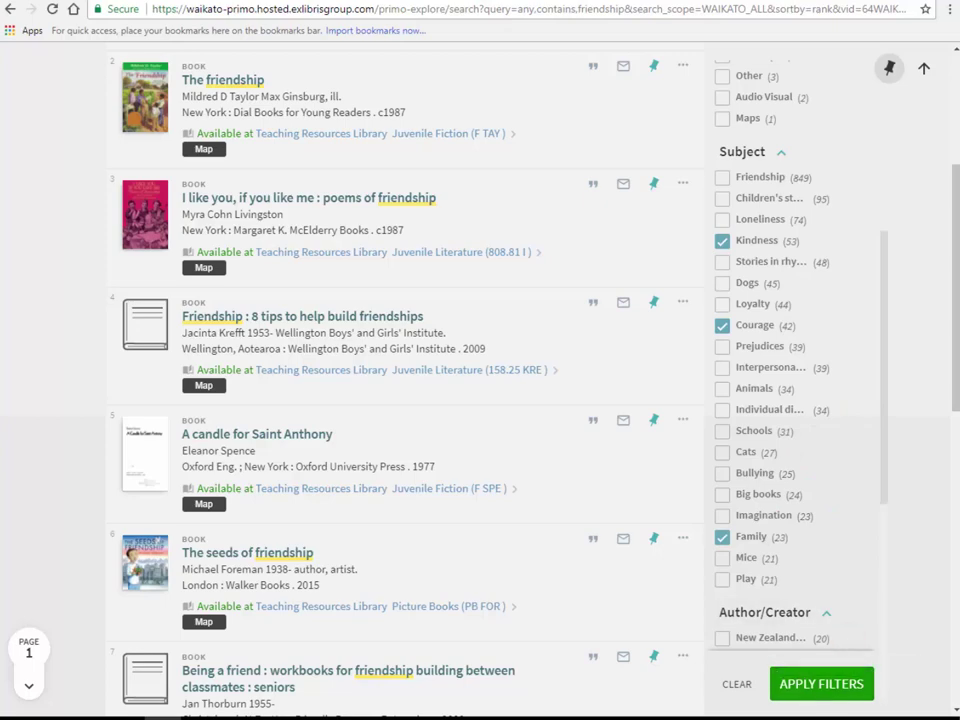
click(821, 684)
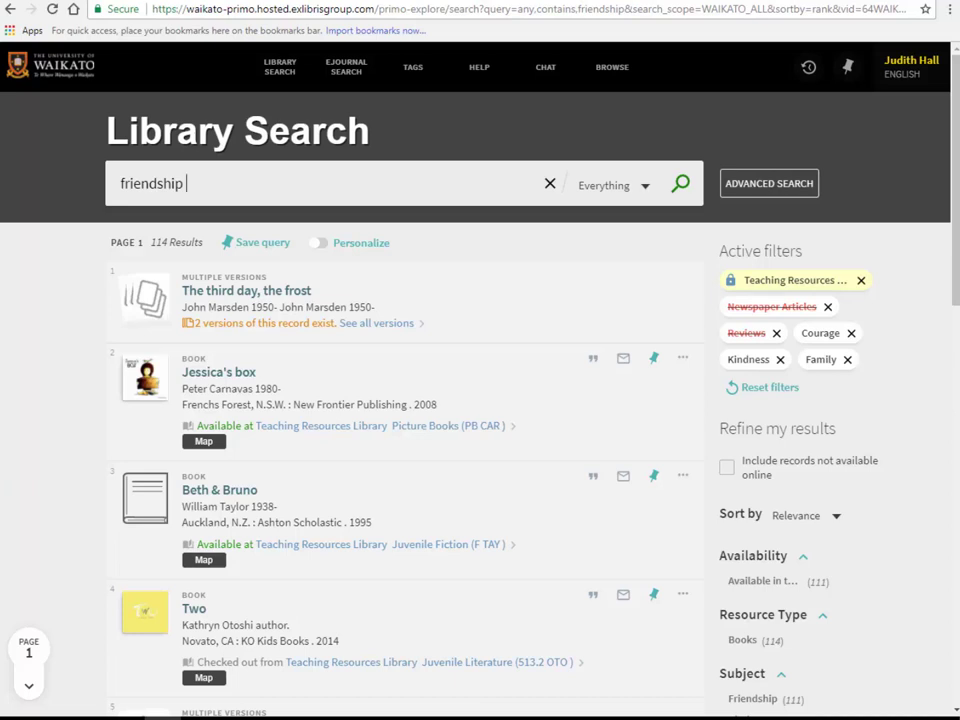
- Search friendship with picture book, then juvenile fiction, then juvenile literature terms, reaching 40 results
text(p)
text(b)
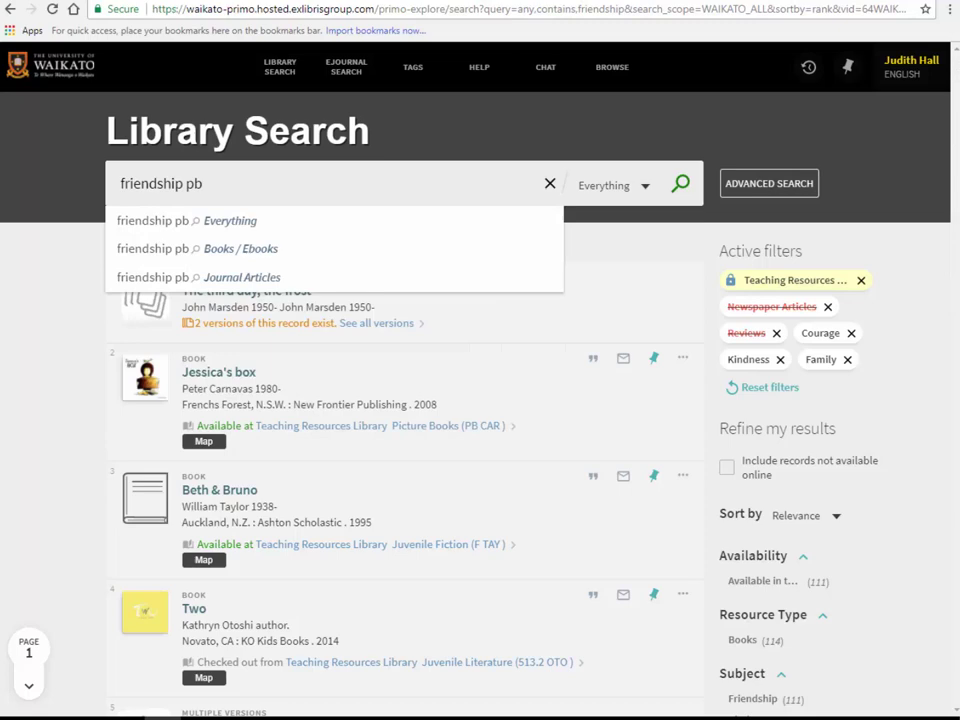
text("picture book")
key(Return)
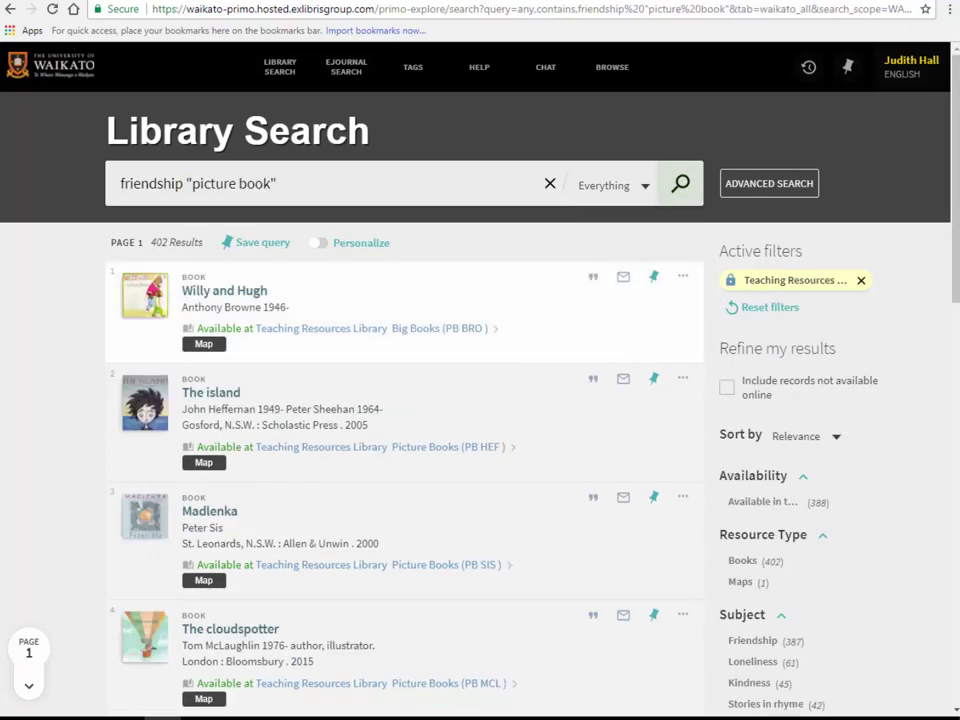
key(Left)
key(ctrl+shift+Left)
key(ctrl+shift+Left)
text(juvenile)
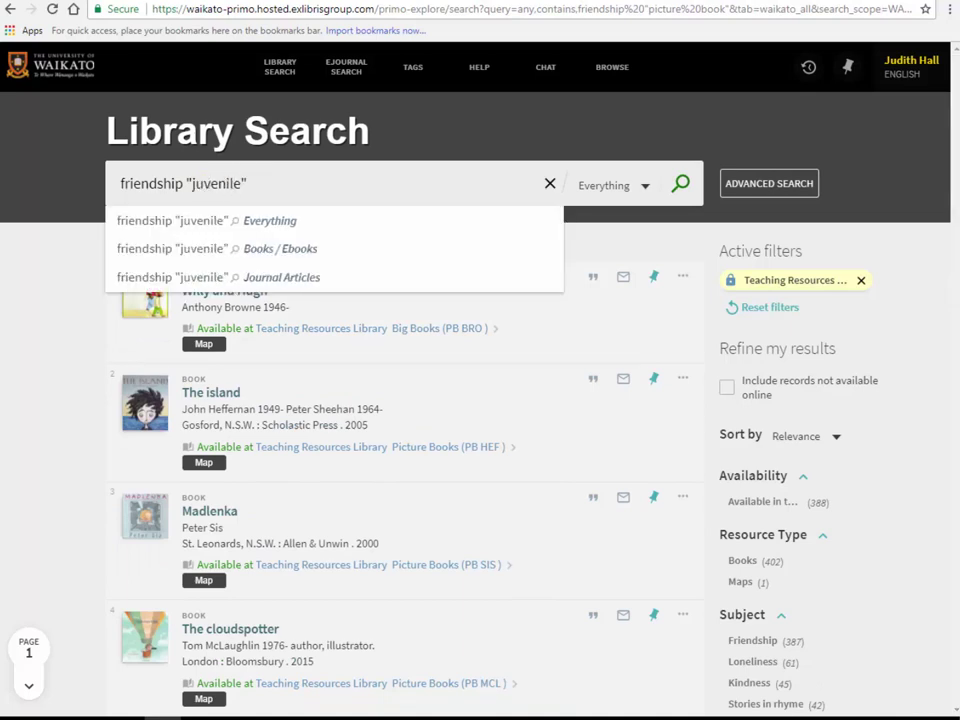
text( fiction)
key(Return)
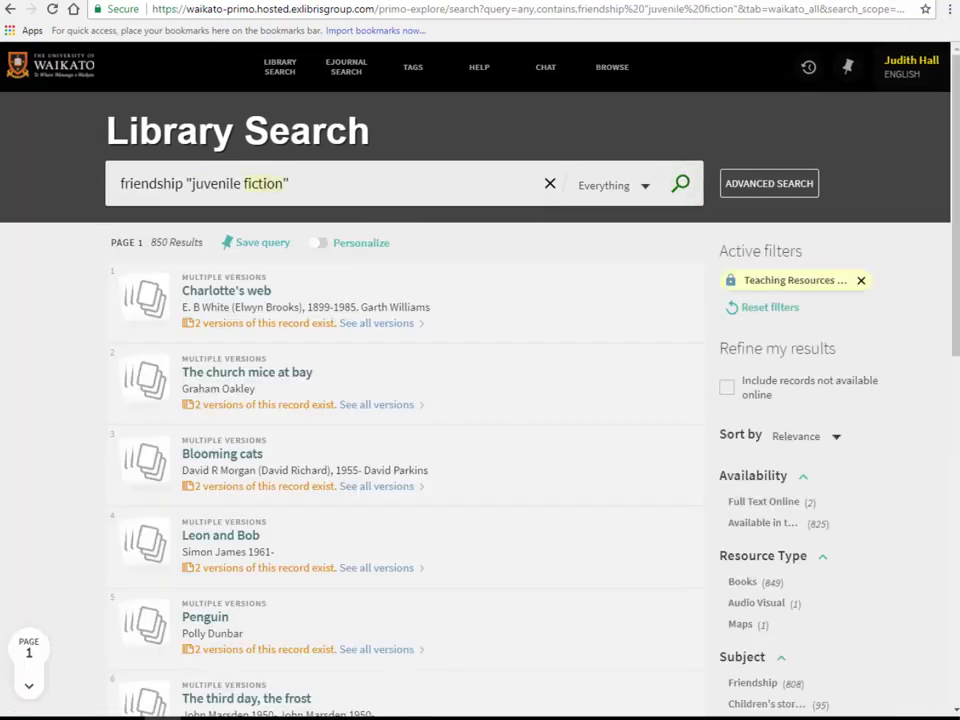
text(literature)
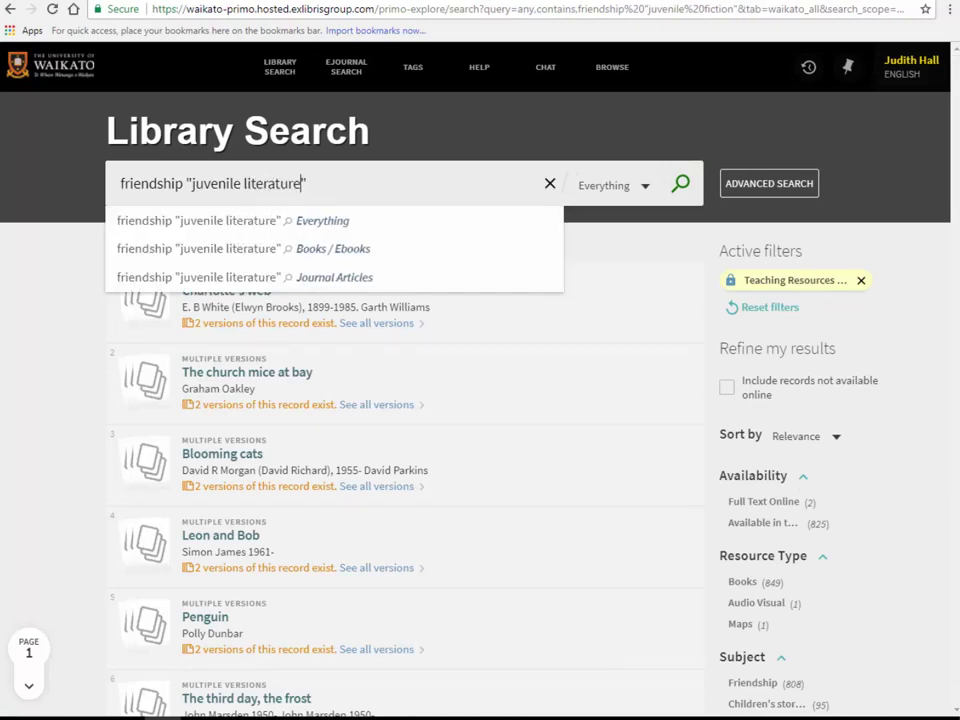
key(Return)
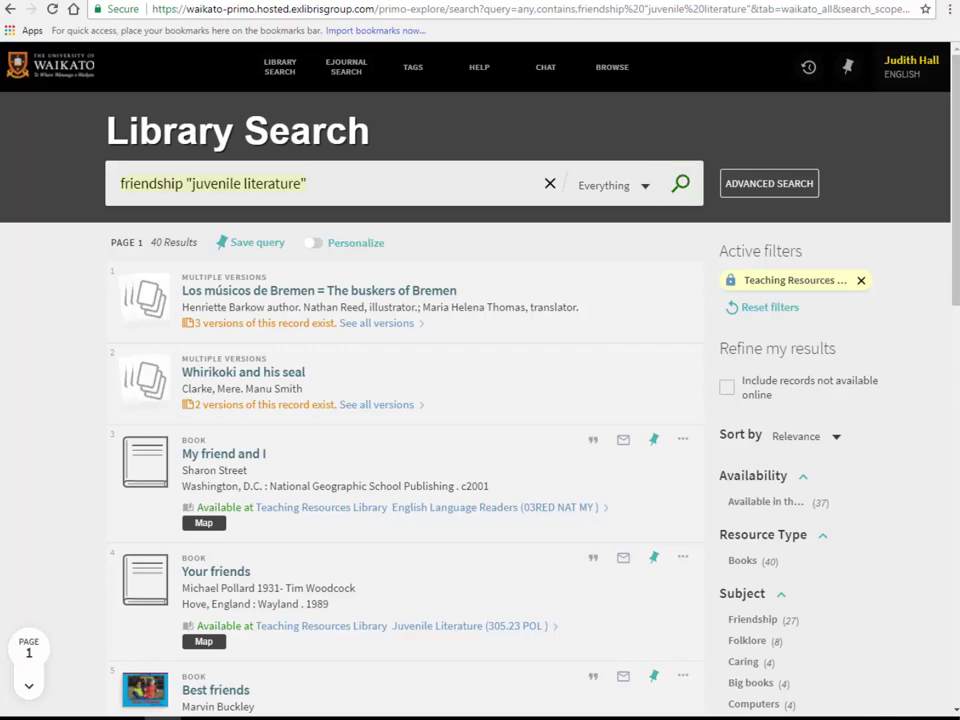
- Search for alphabet and limit it to the Teaching Resources Library, giving 298 results
text(alphabet)
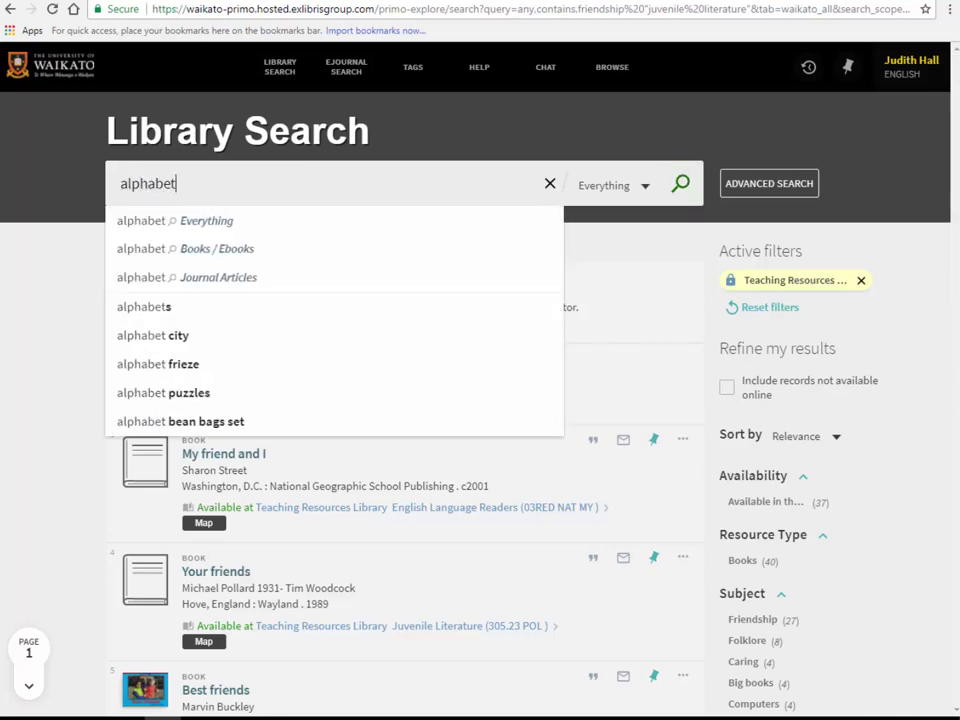
key(Return)
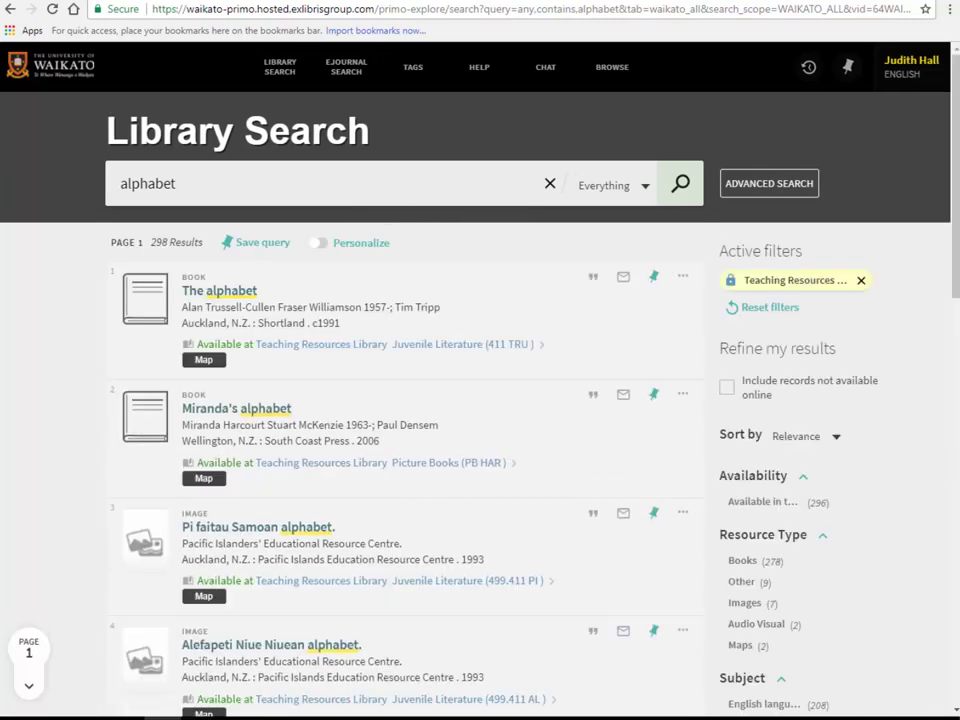
scroll(400, 380, down, 1)
scroll(400, 380, down, 1)
scroll(400, 380, down, 1)
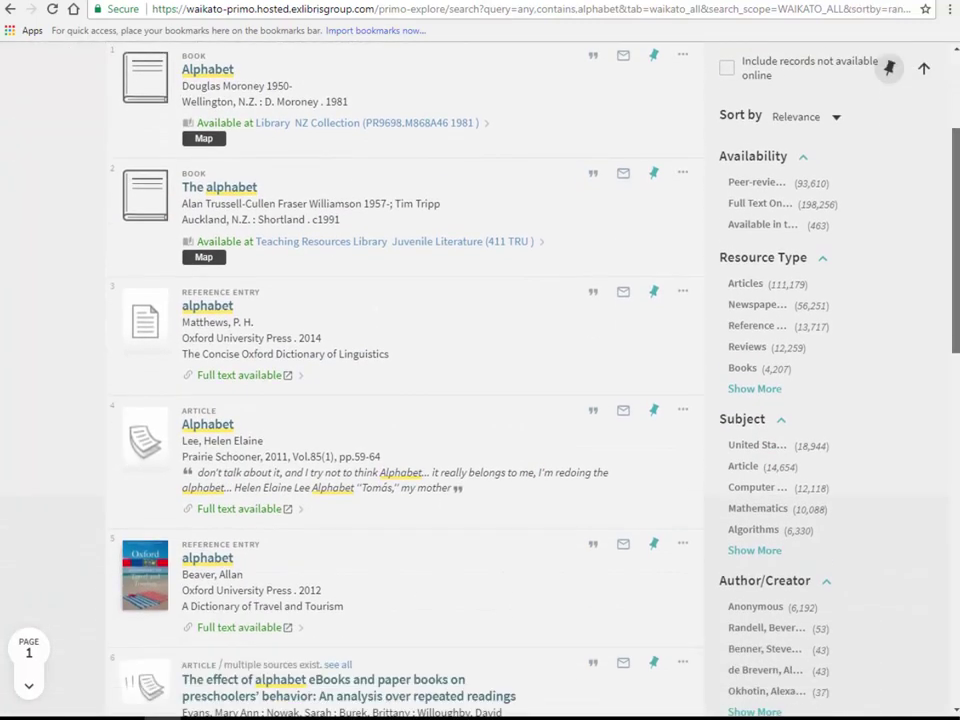
scroll(400, 380, down, 2)
scroll(760, 405, down, 5)
scroll(760, 405, down, 1)
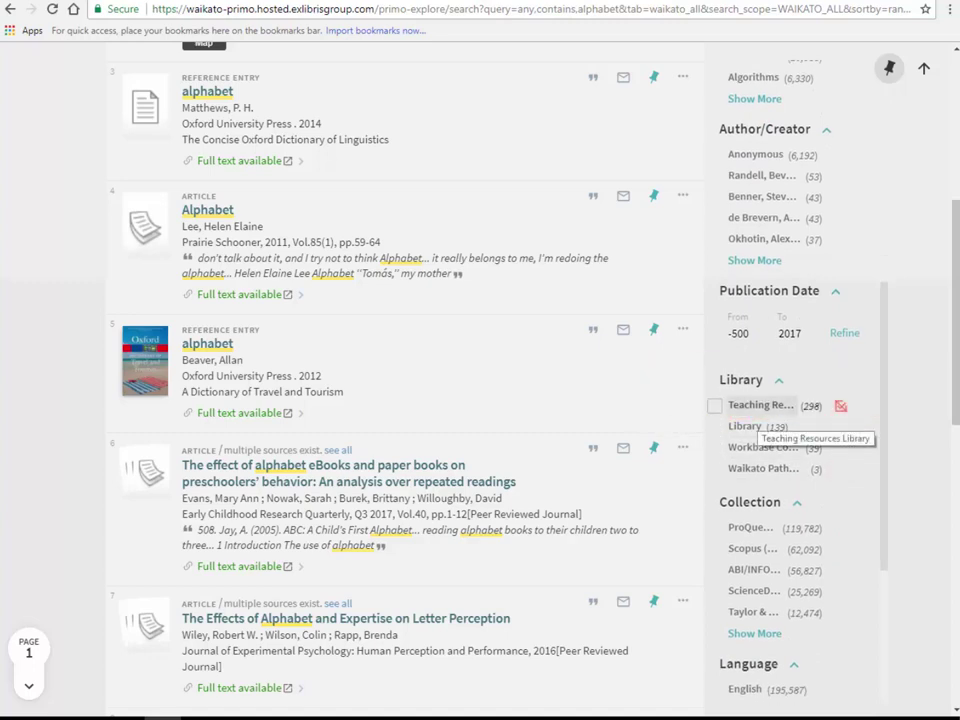
click(760, 406)
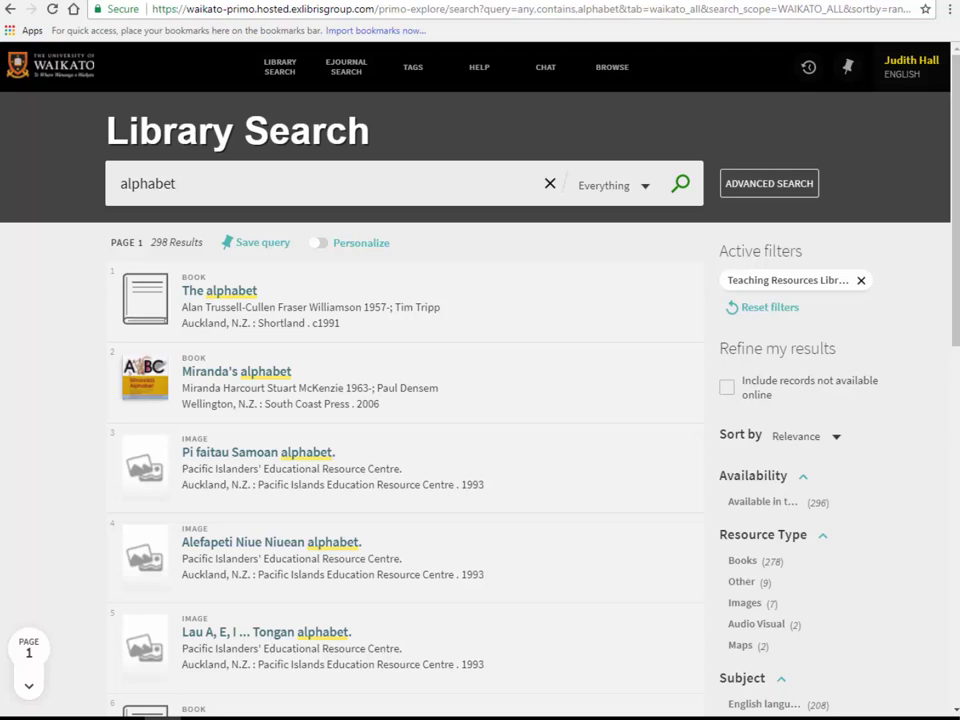
- Search in turn for interactive pb, lift the flap books, and stories without words
key(ctrl+a)
text(in)
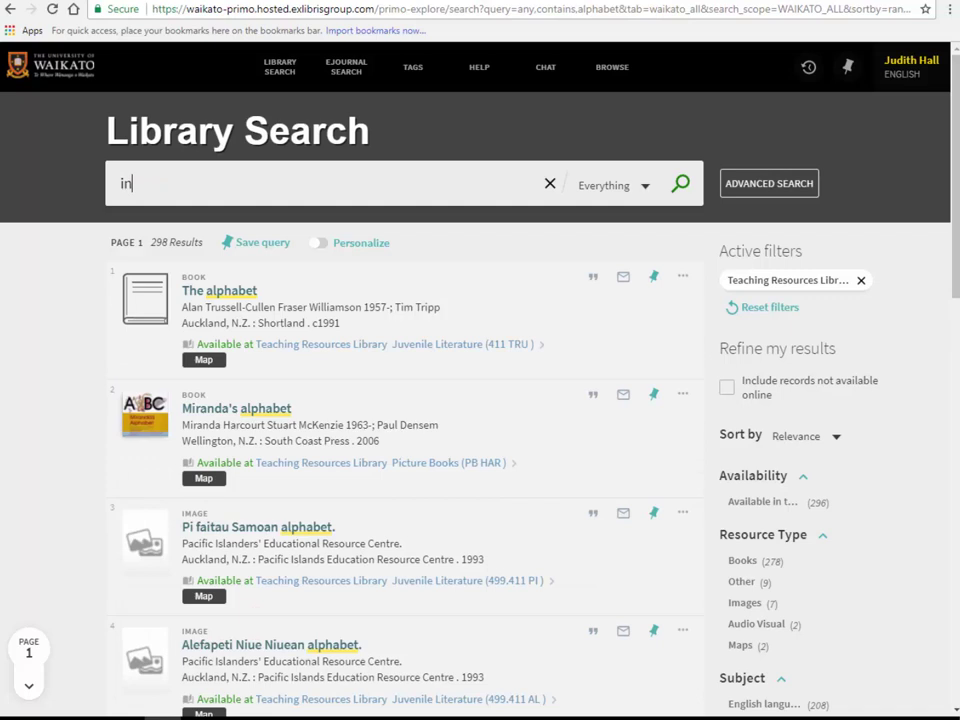
text(teractive)
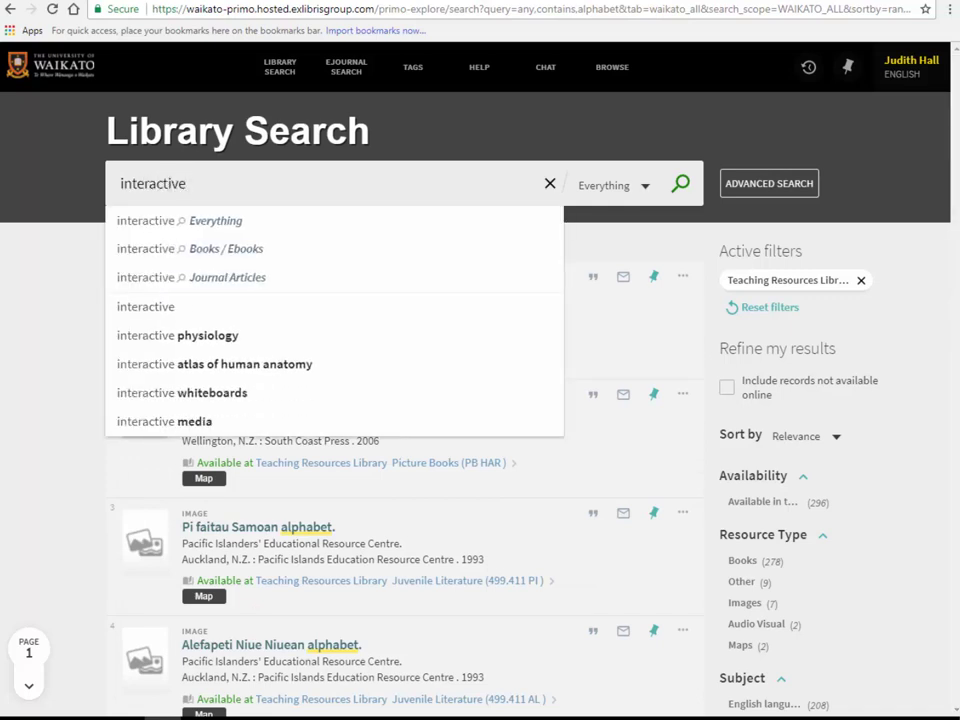
text( p)
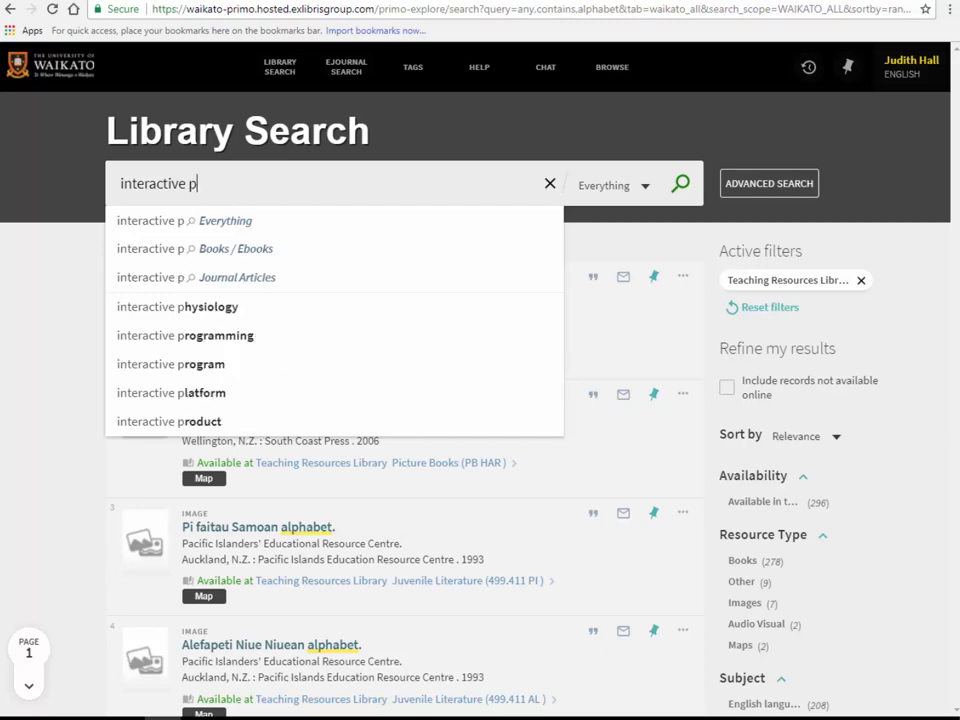
text(b)
key(Return)
key(ctrl+a)
text(lift the flap)
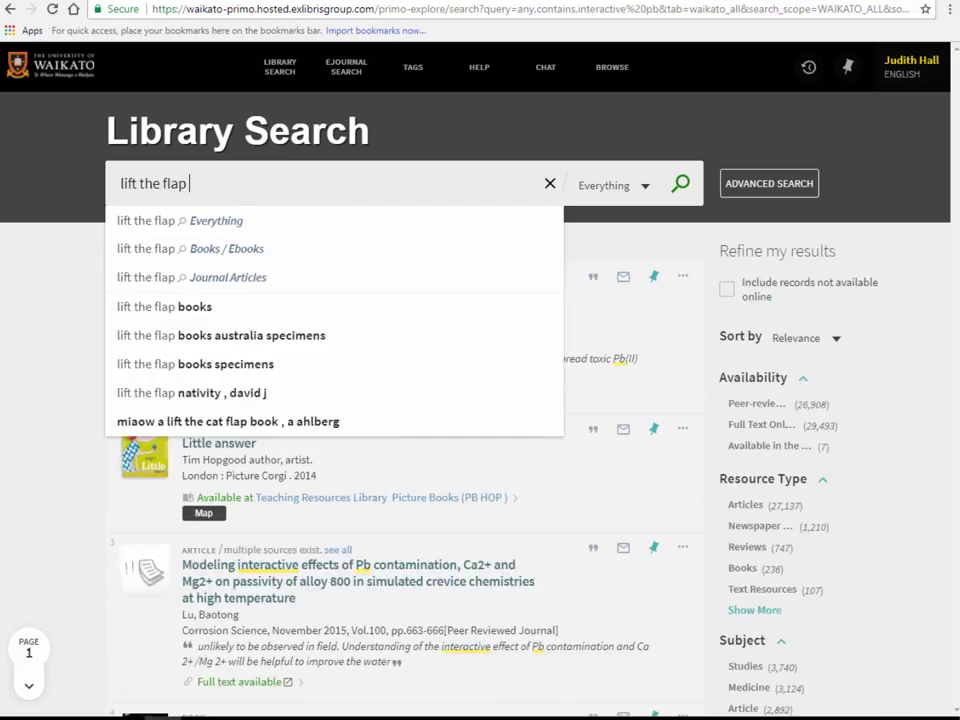
text( books)
key(Return)
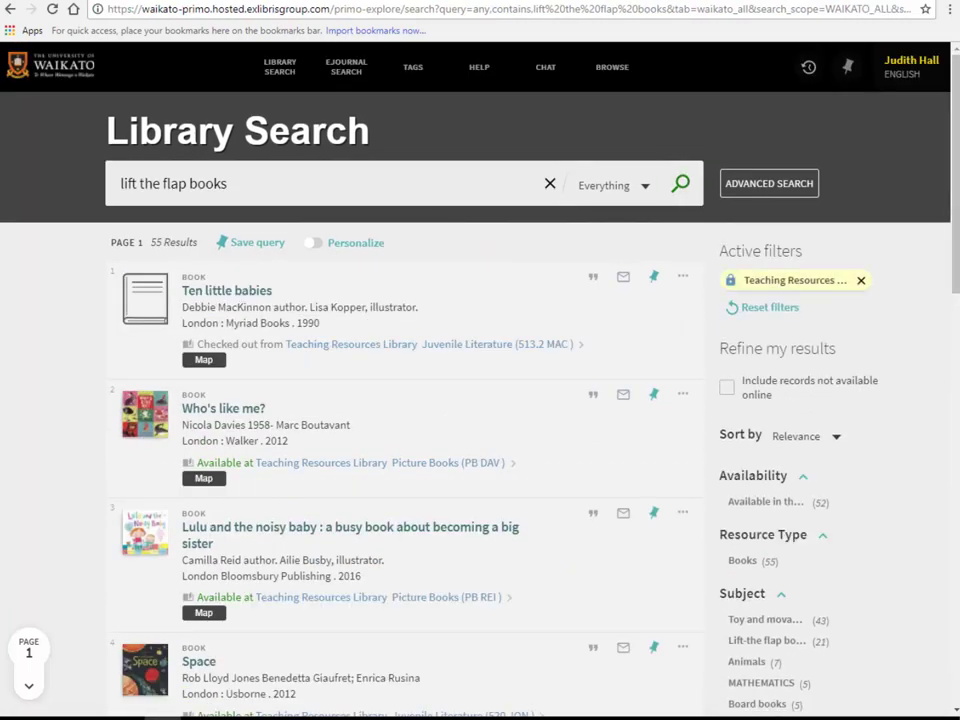
text(stories)
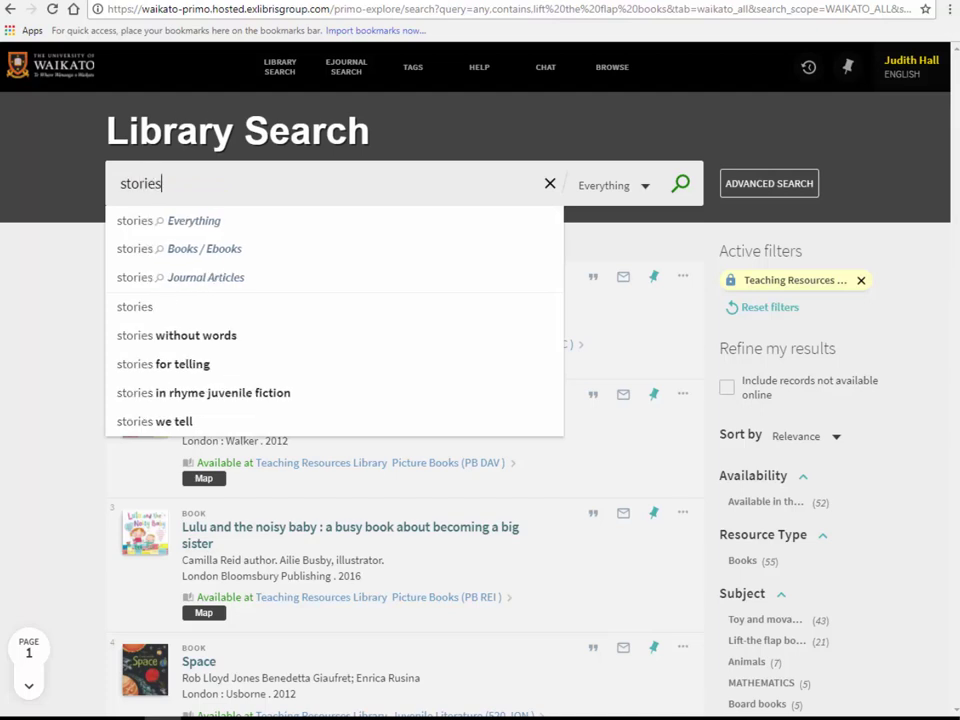
text( without words)
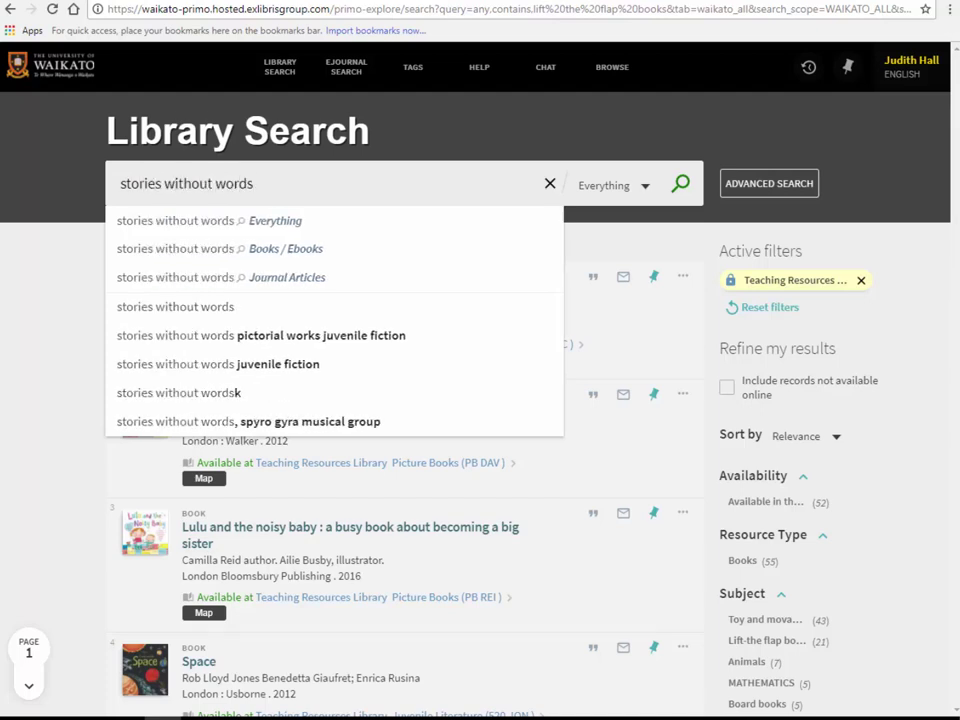
key(Return)
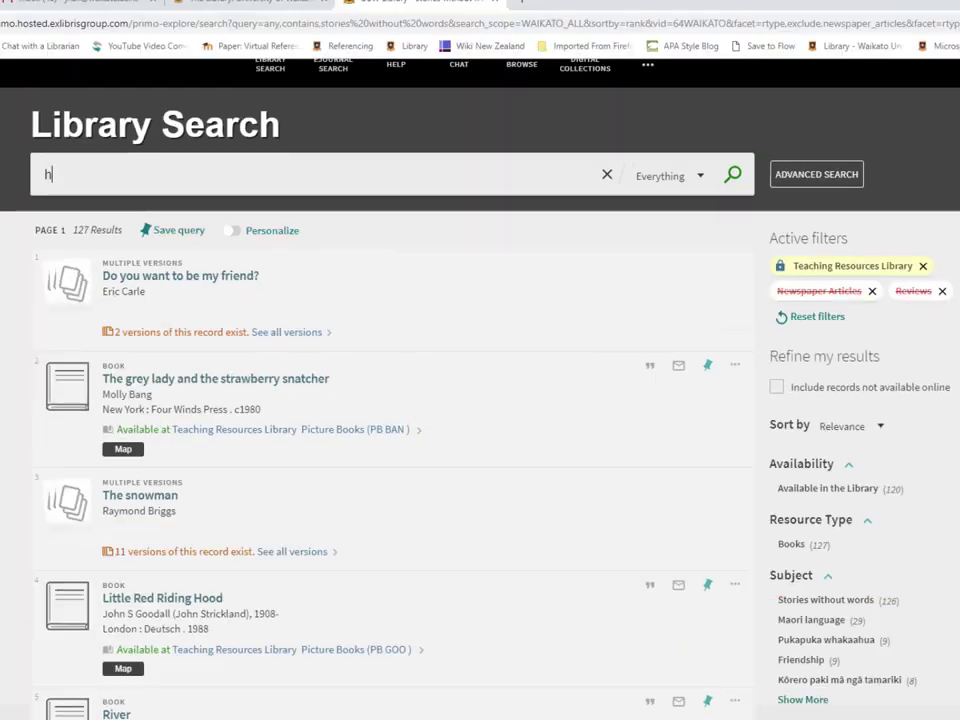
- Search for humour and narrow it to the Stories in rhyme subject, leaving 6 results
text(u)
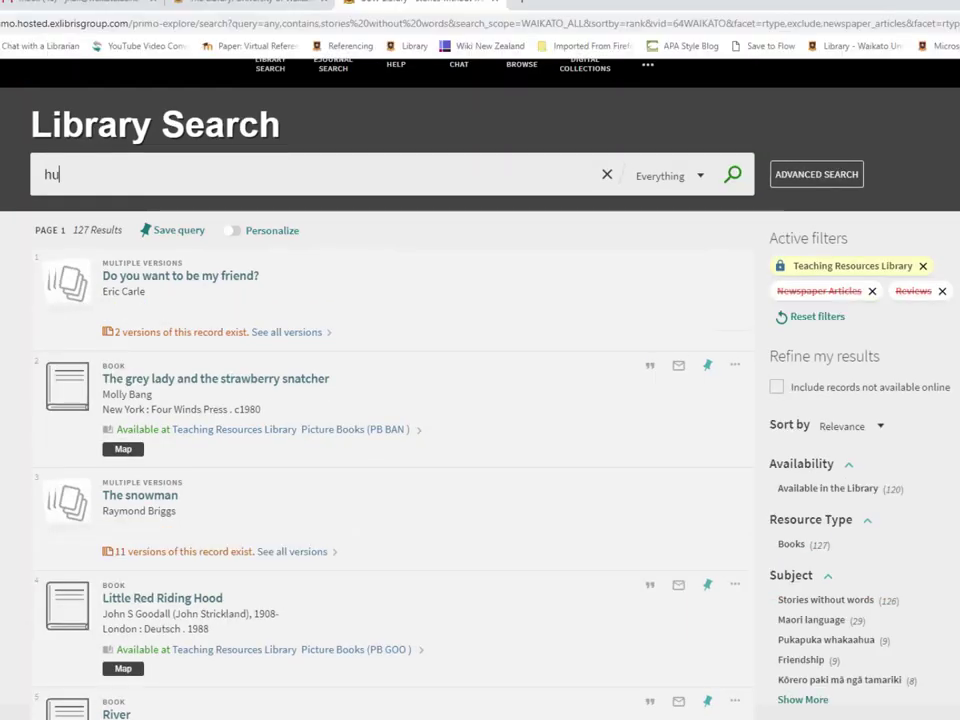
text(mour)
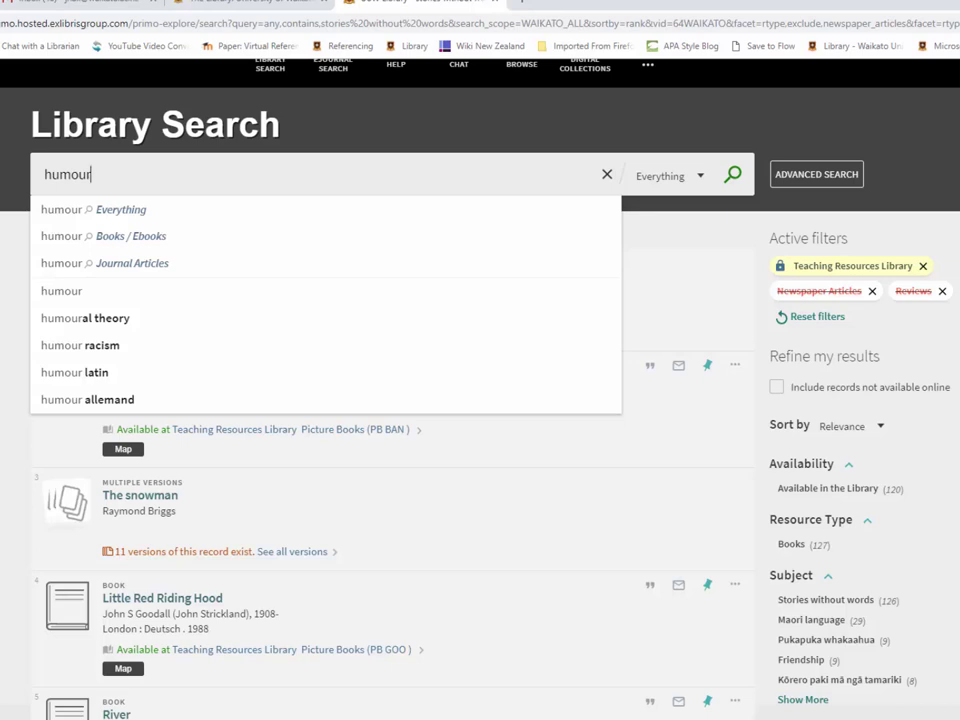
key(Return)
scroll(380, 400, down, 1)
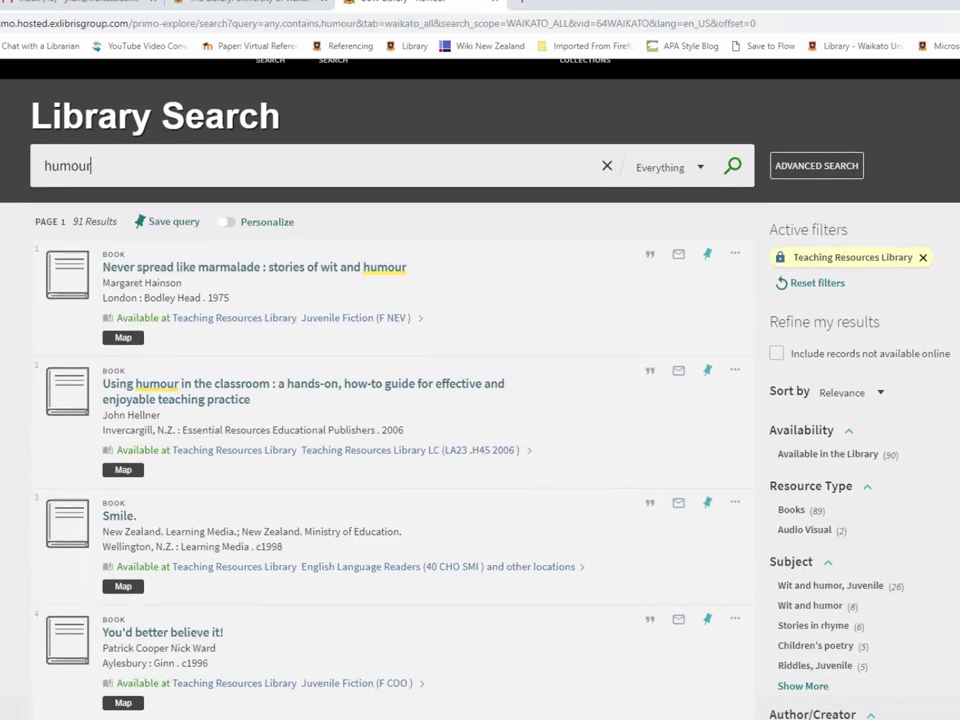
scroll(380, 400, down, 1)
scroll(380, 400, down, 1)
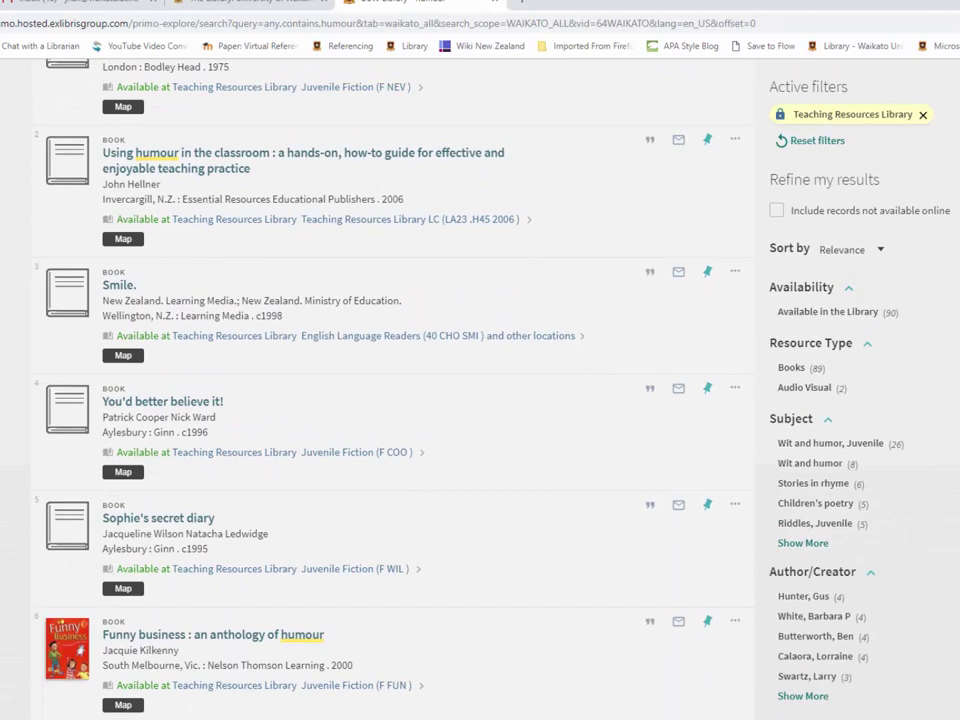
scroll(815, 356, down, 1)
scroll(815, 356, down, 1)
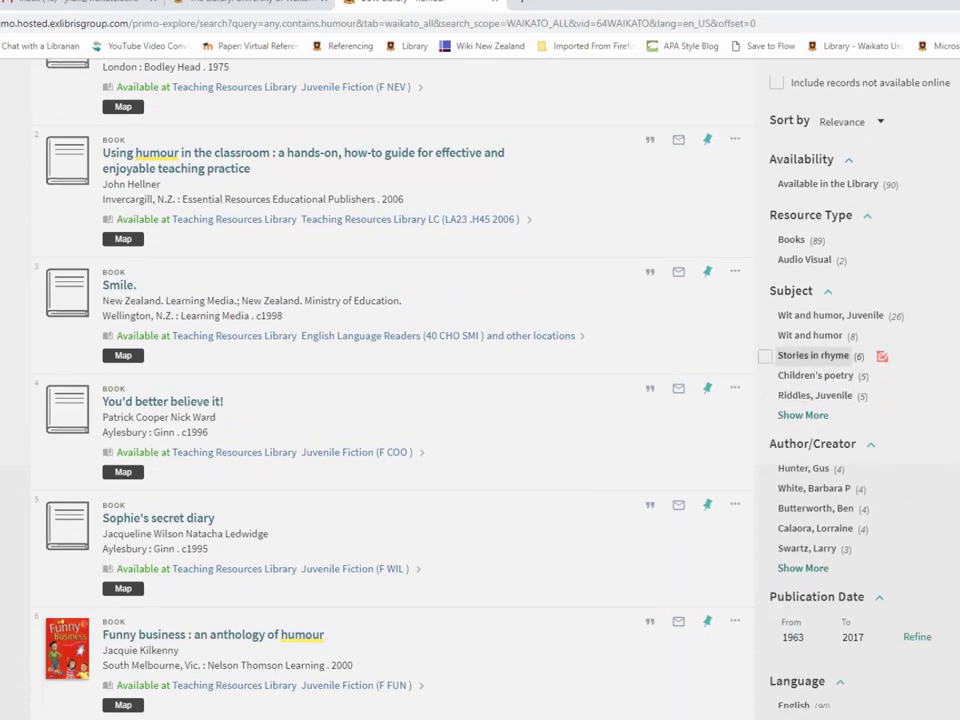
click(813, 355)
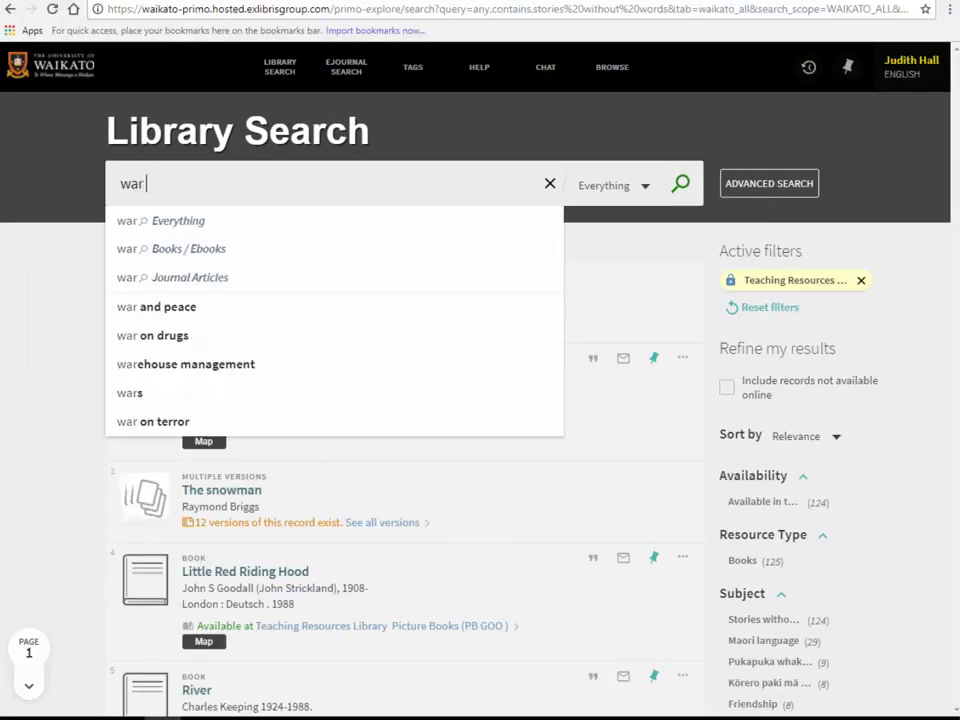
- Search for war "sophisticated picture book" within the Teaching Resources Library
text("soph)
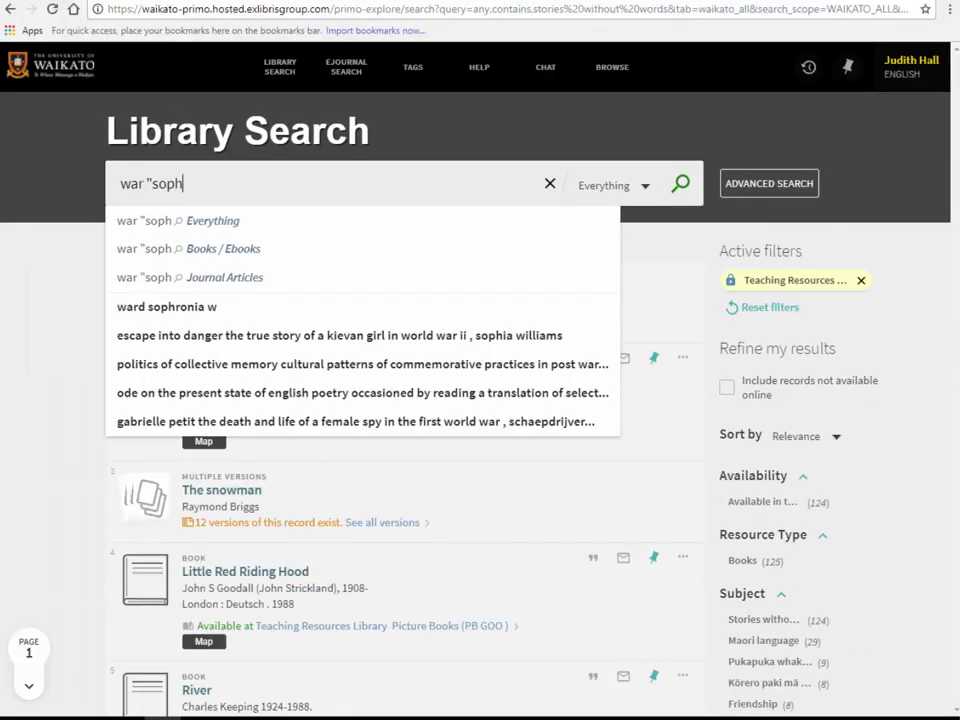
text(isticated p)
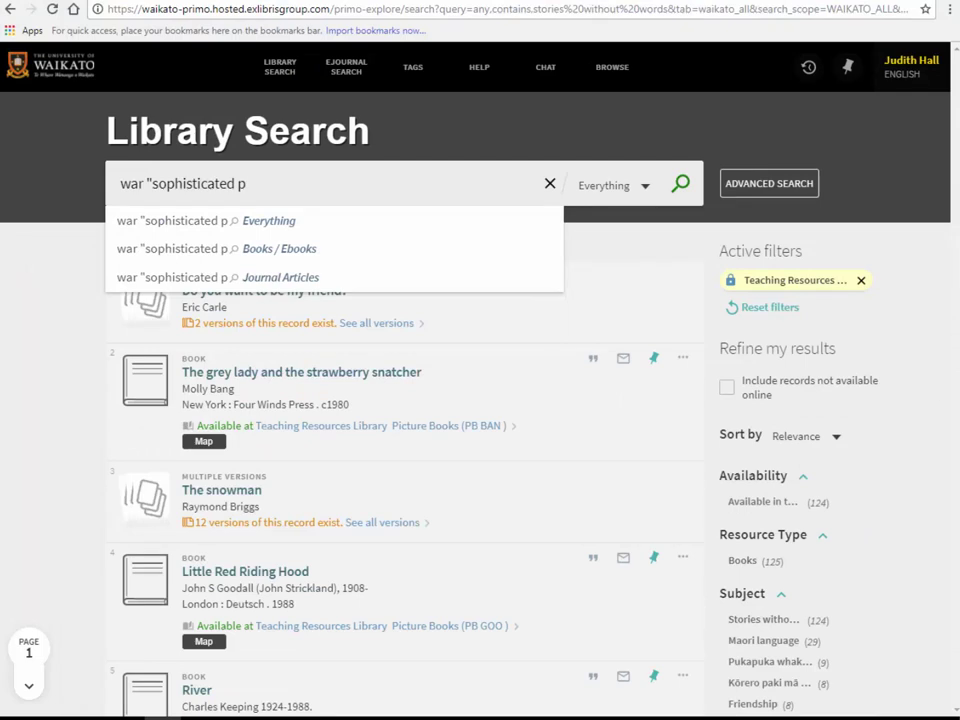
text(icture book)
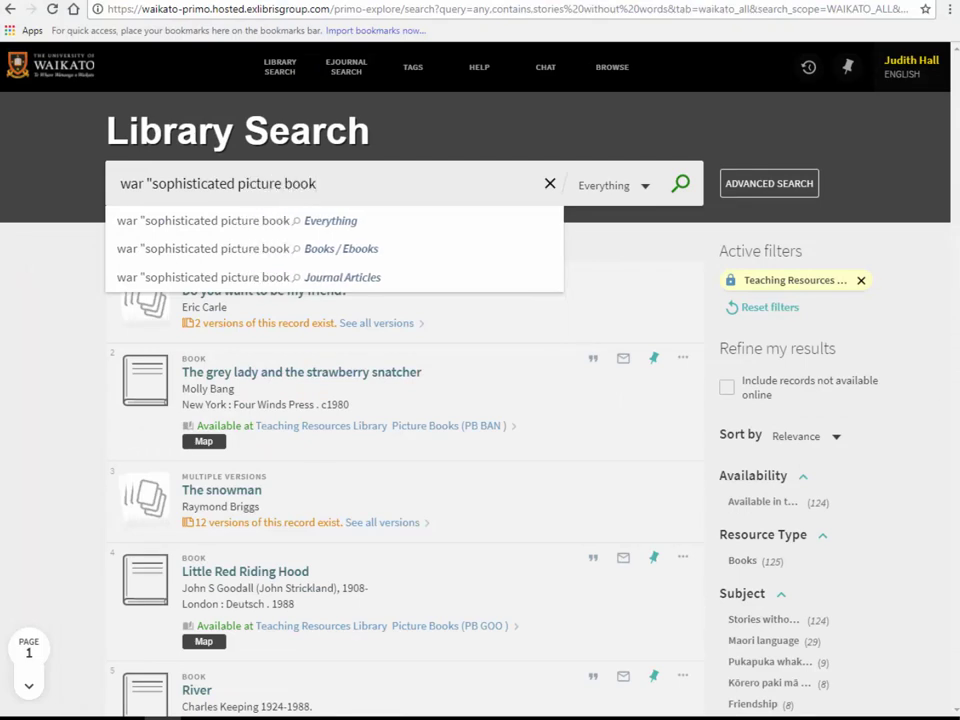
text(")
key(Return)
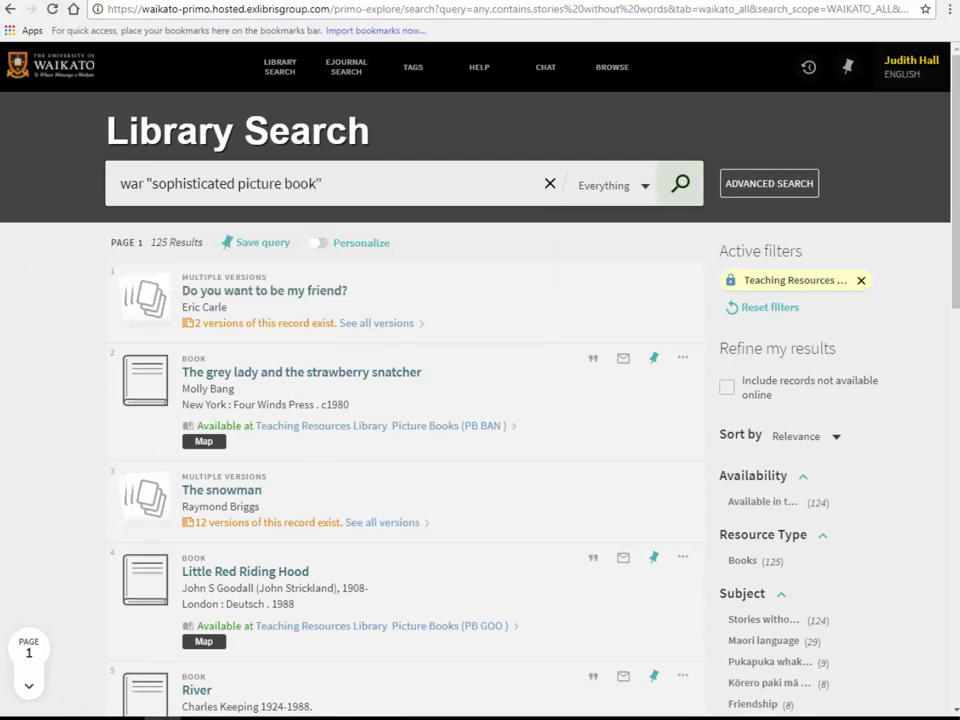